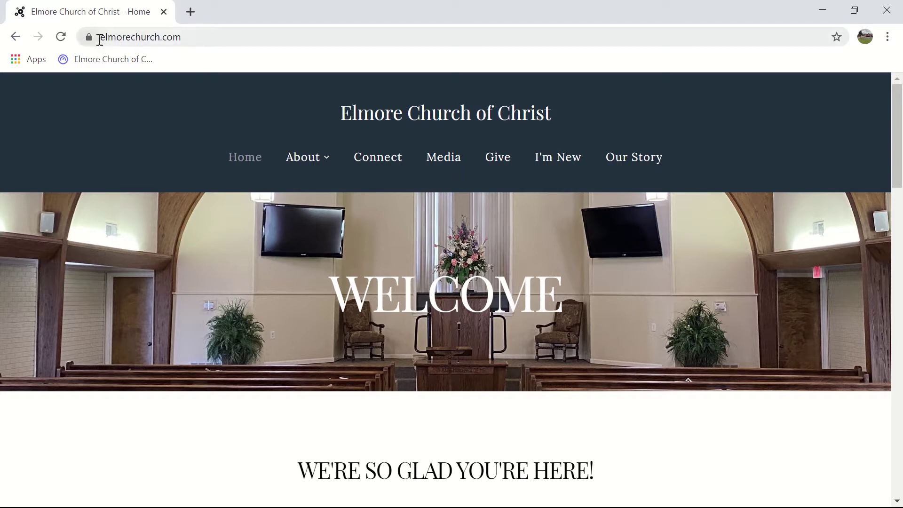
- Look through the elmorechurch.com home page, including the latest message, service times and contact information
{"action": "left_click", "coordinate": [194, 38]}
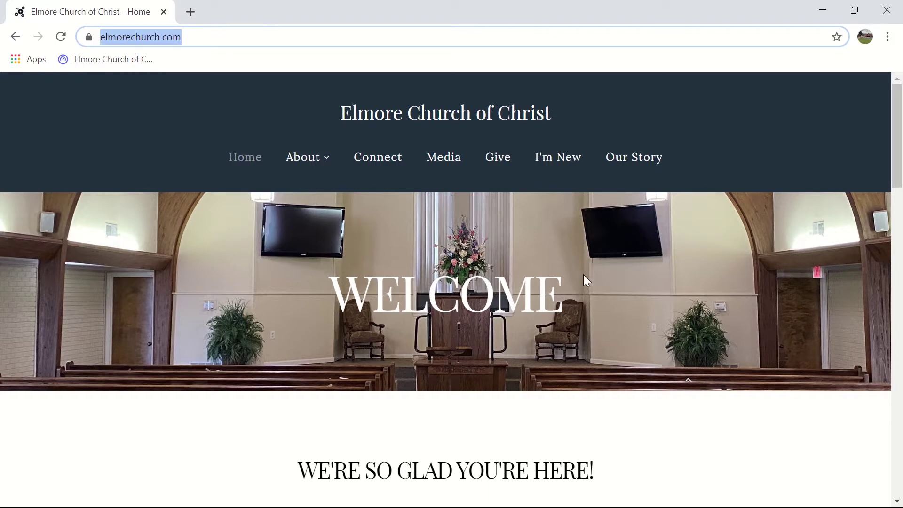
{"action": "scroll", "coordinate": [586, 277], "scroll_direction": "down", "scroll_amount": 5}
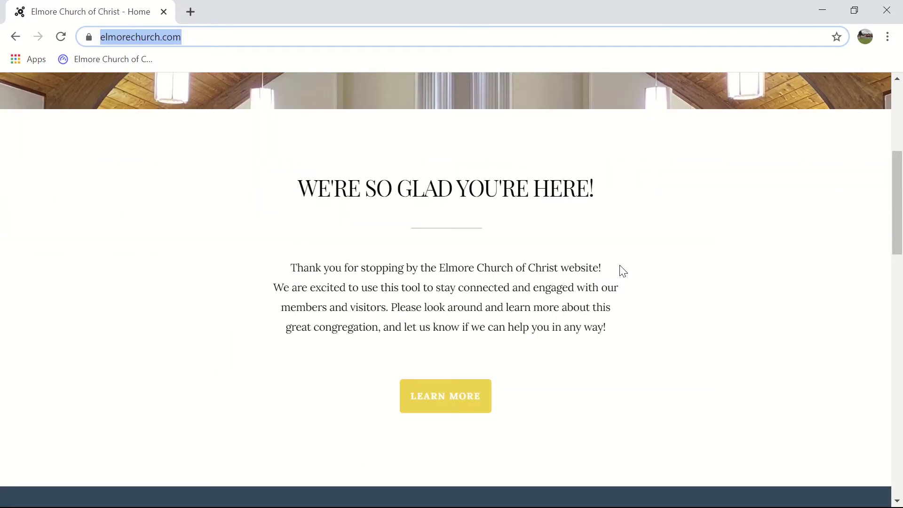
{"action": "scroll", "coordinate": [622, 270], "scroll_direction": "down", "scroll_amount": 7}
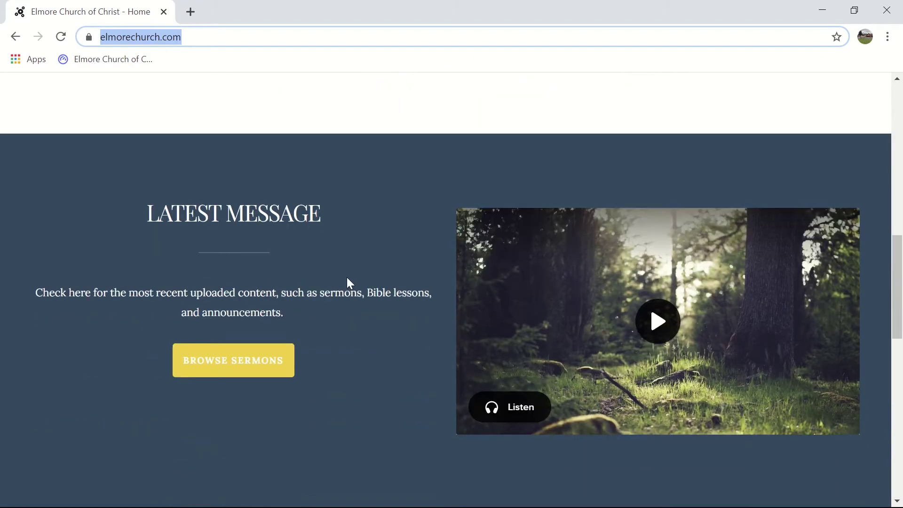
{"action": "scroll", "coordinate": [347, 277], "scroll_direction": "down", "scroll_amount": 1}
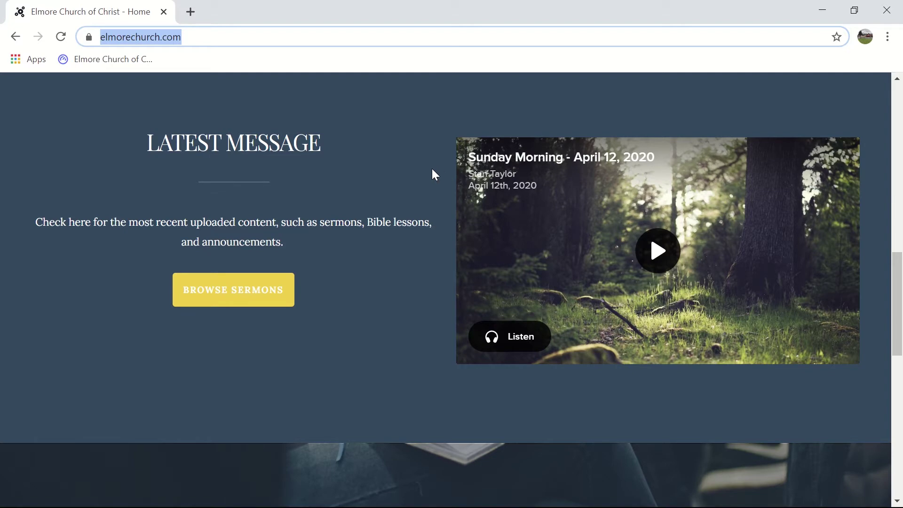
{"action": "scroll", "coordinate": [425, 175], "scroll_direction": "down", "scroll_amount": 9}
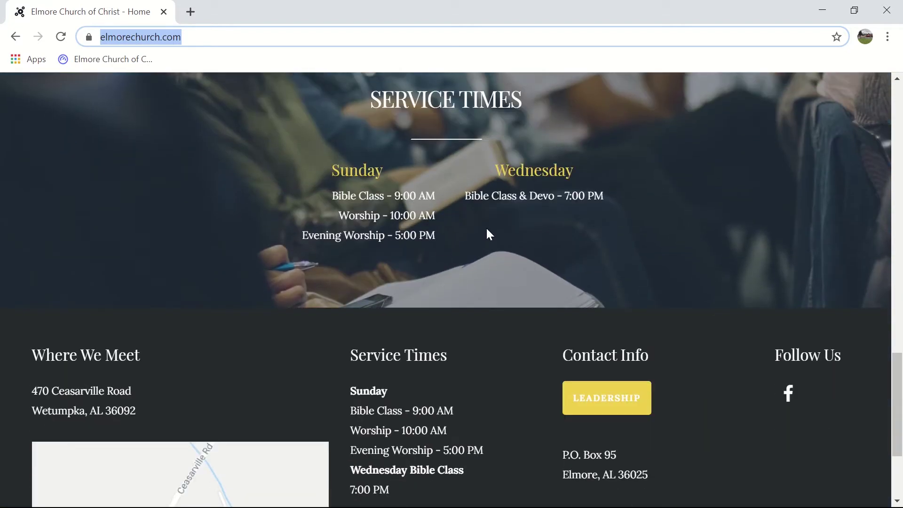
{"action": "scroll", "coordinate": [489, 217], "scroll_direction": "down", "scroll_amount": 3}
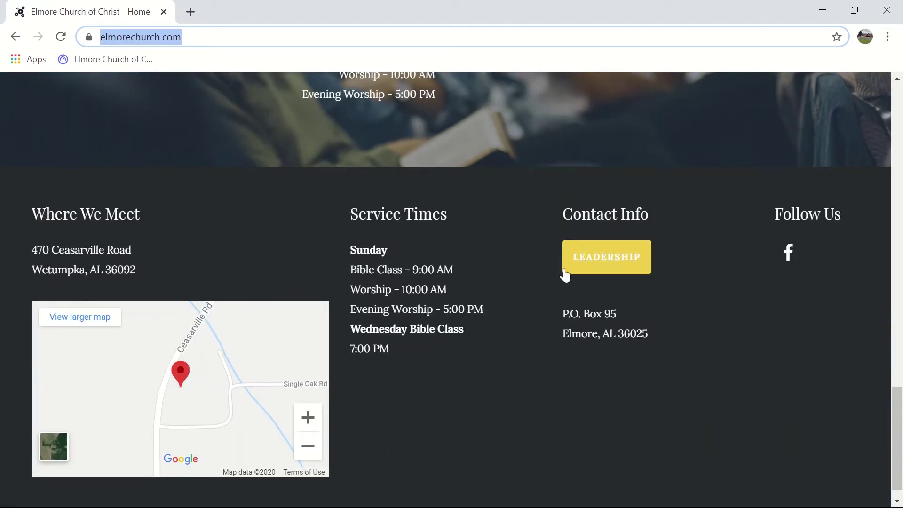
{"action": "scroll", "coordinate": [512, 242], "scroll_direction": "up", "scroll_amount": 15}
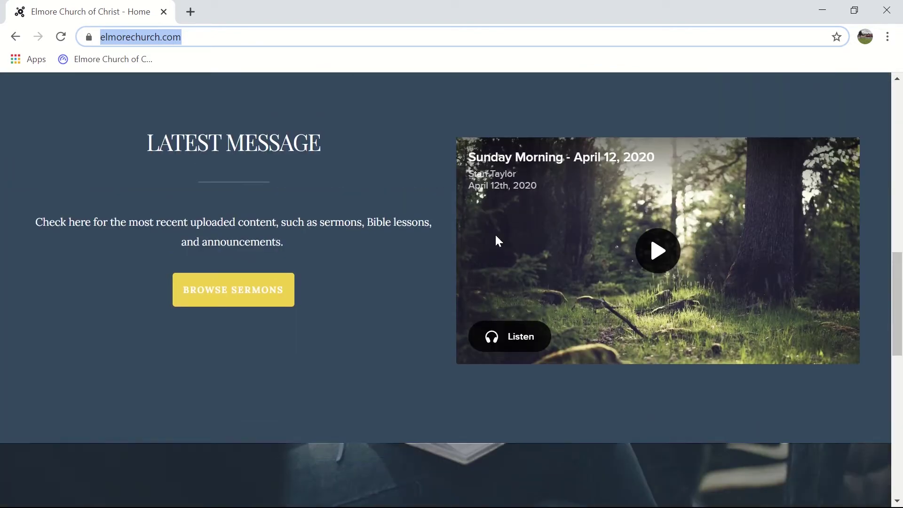
{"action": "scroll", "coordinate": [454, 237], "scroll_direction": "up", "scroll_amount": 3}
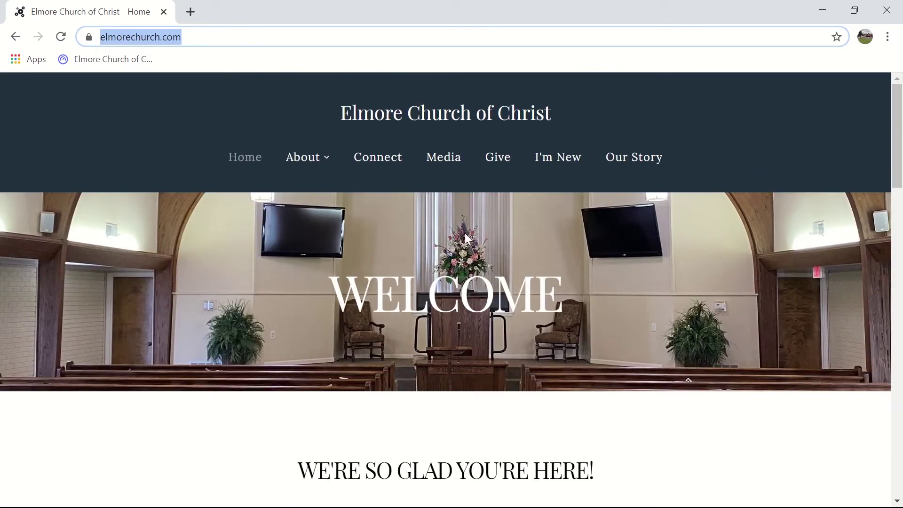
- Open the church's Give page and read why to give and the online, in-person and mailed-check options
{"action": "mouse_move", "coordinate": [310, 157]}
{"action": "left_click", "coordinate": [498, 167]}
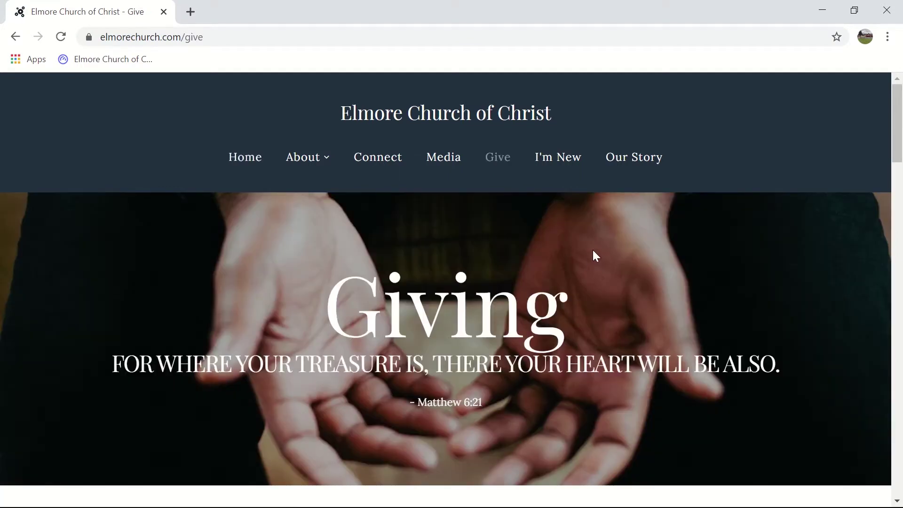
{"action": "scroll", "coordinate": [600, 250], "scroll_direction": "down", "scroll_amount": 5}
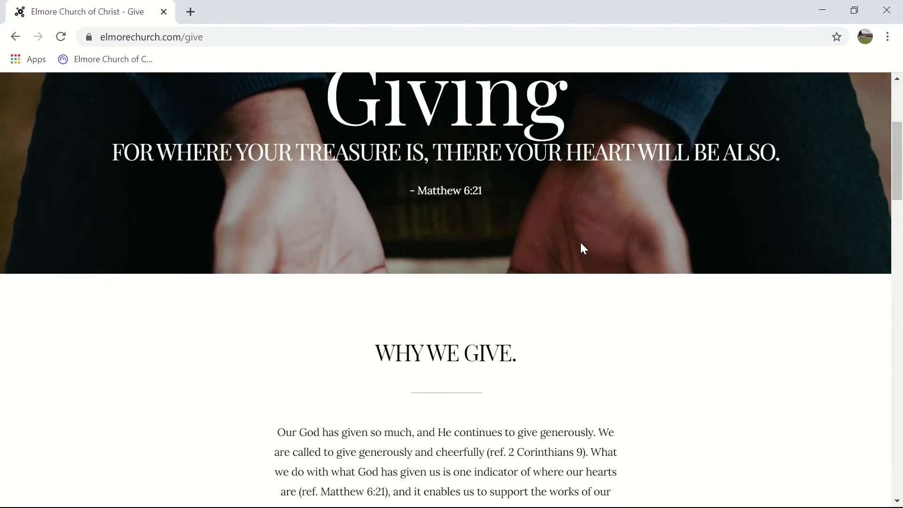
{"action": "scroll", "coordinate": [555, 231], "scroll_direction": "down", "scroll_amount": 3}
{"action": "scroll", "coordinate": [648, 274], "scroll_direction": "down", "scroll_amount": 3}
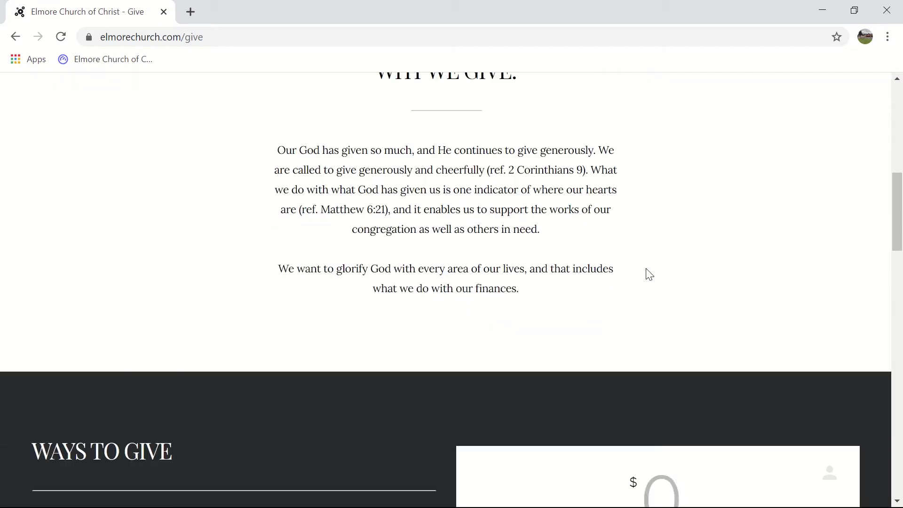
{"action": "scroll", "coordinate": [649, 273], "scroll_direction": "down", "scroll_amount": 5}
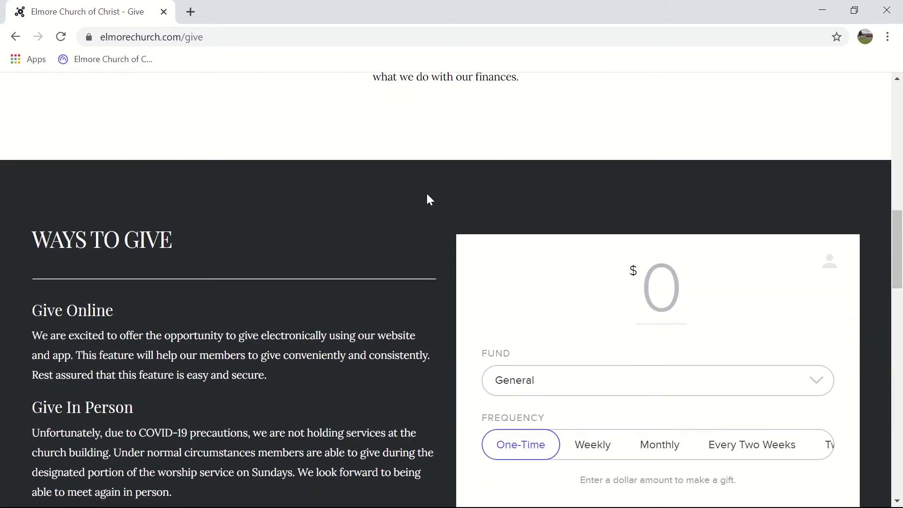
{"action": "scroll", "coordinate": [429, 200], "scroll_direction": "down", "scroll_amount": 3}
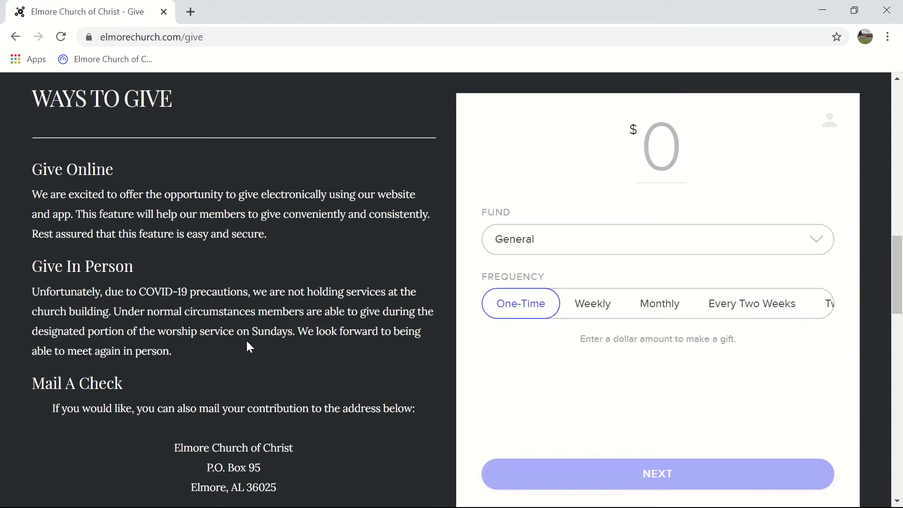
{"action": "scroll", "coordinate": [249, 362], "scroll_direction": "down", "scroll_amount": 3}
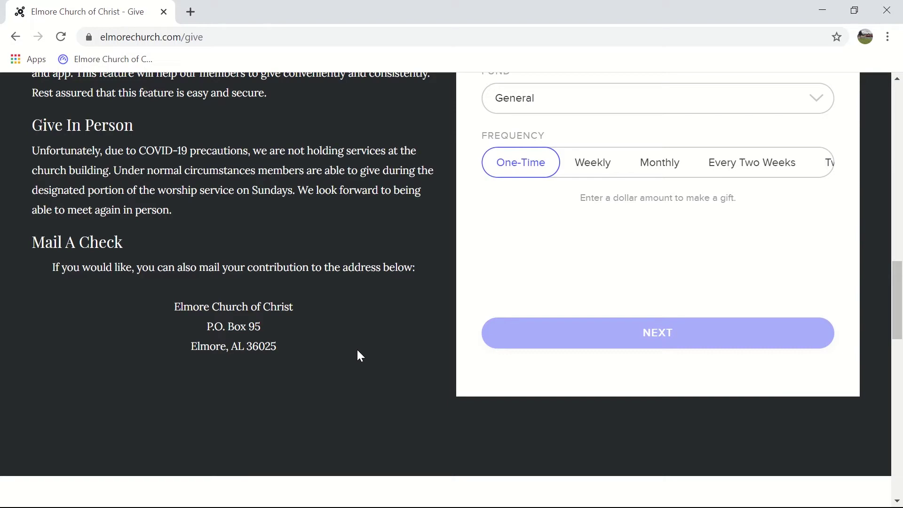
- Enter a gift amount of $100 in the online giving form and assign it to the General fund
{"action": "scroll", "coordinate": [358, 335], "scroll_direction": "up", "scroll_amount": 3}
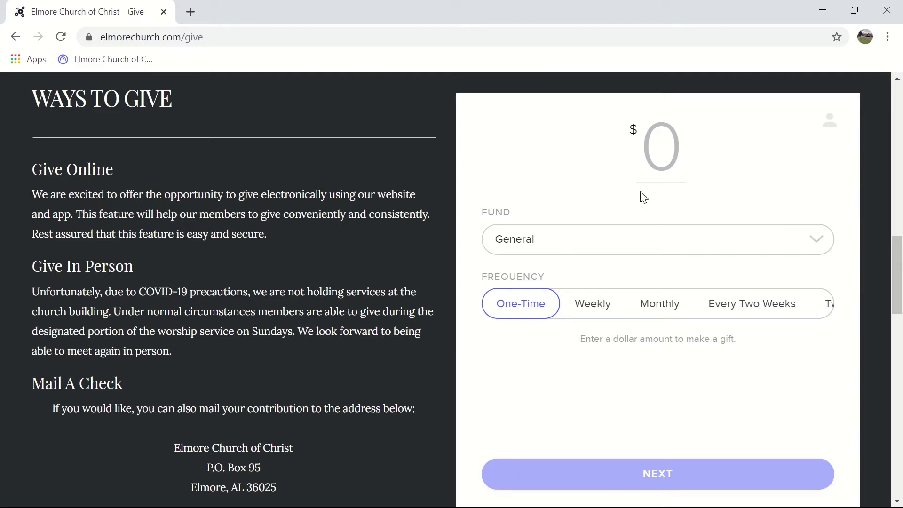
{"action": "left_click", "coordinate": [660, 162]}
{"action": "type", "text": "100"}
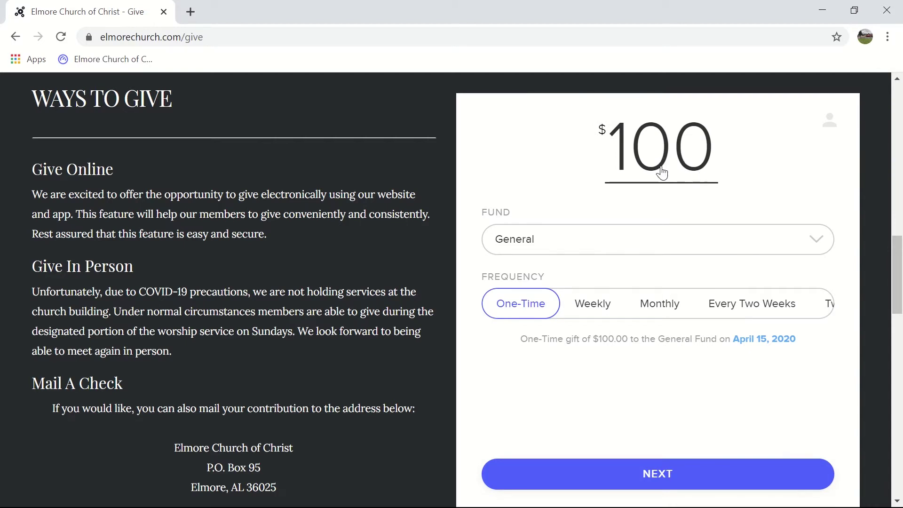
{"action": "left_click", "coordinate": [816, 247]}
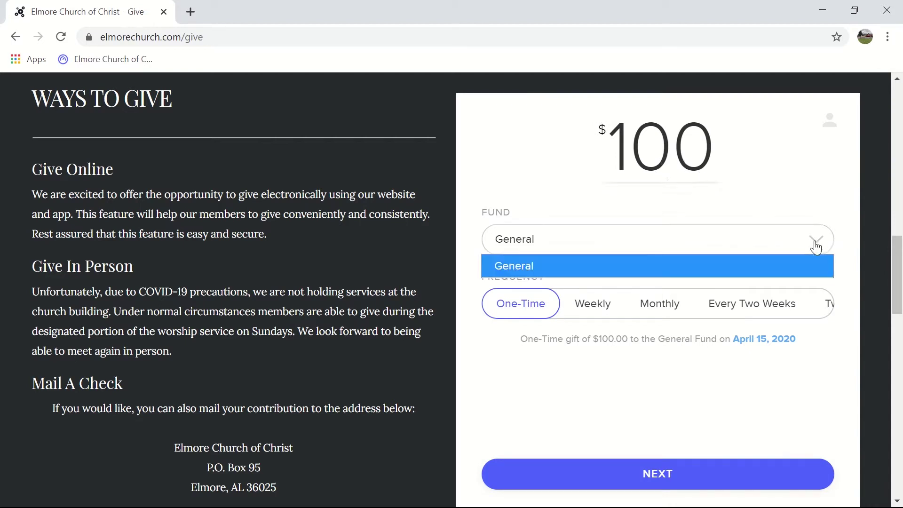
{"action": "left_click", "coordinate": [535, 268]}
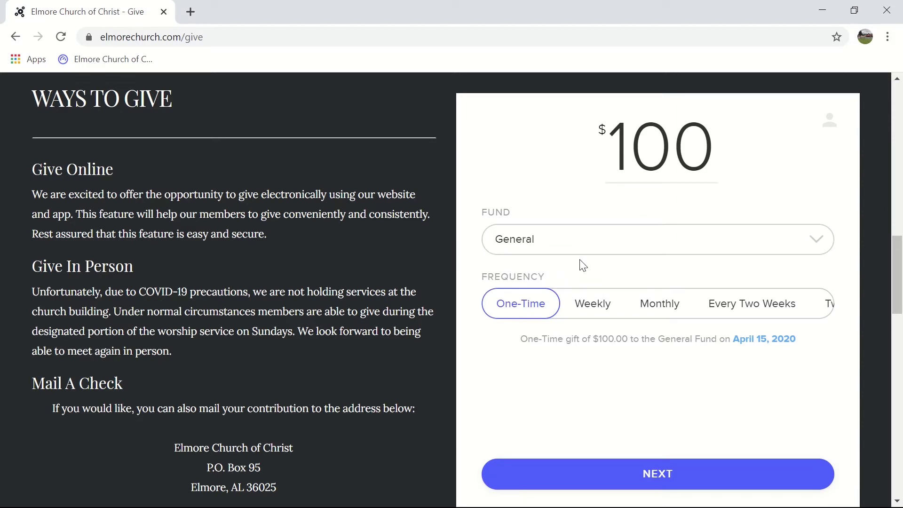
- Make the gift weekly with a start date of April 19, 2020, and proceed to the account sign-in
{"action": "left_click", "coordinate": [598, 311]}
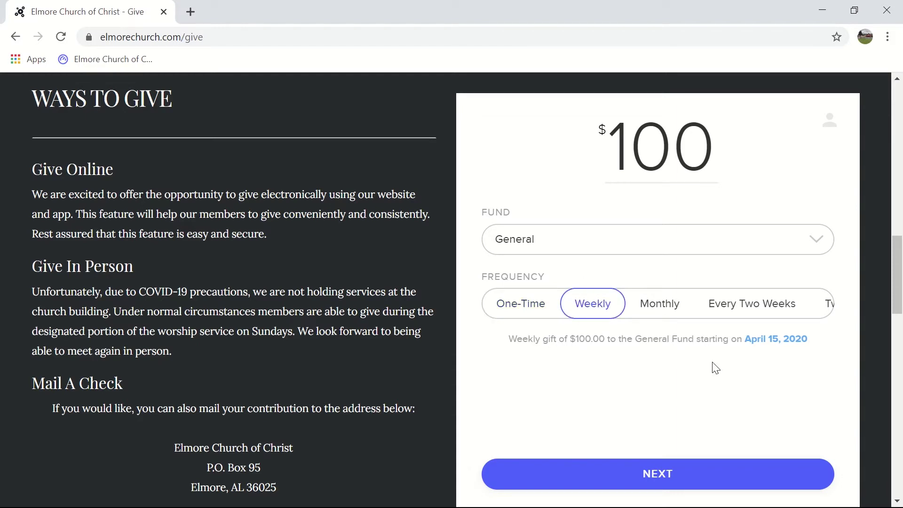
{"action": "left_click", "coordinate": [788, 346]}
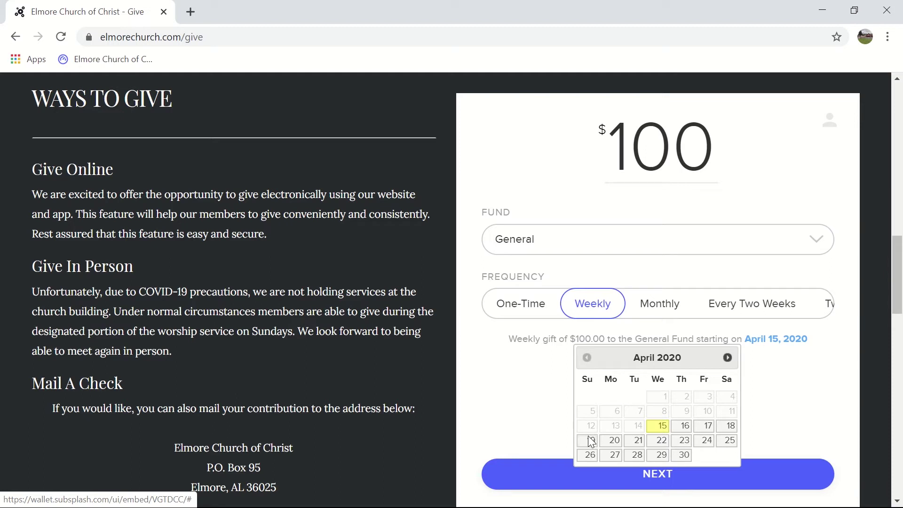
{"action": "left_click", "coordinate": [591, 442]}
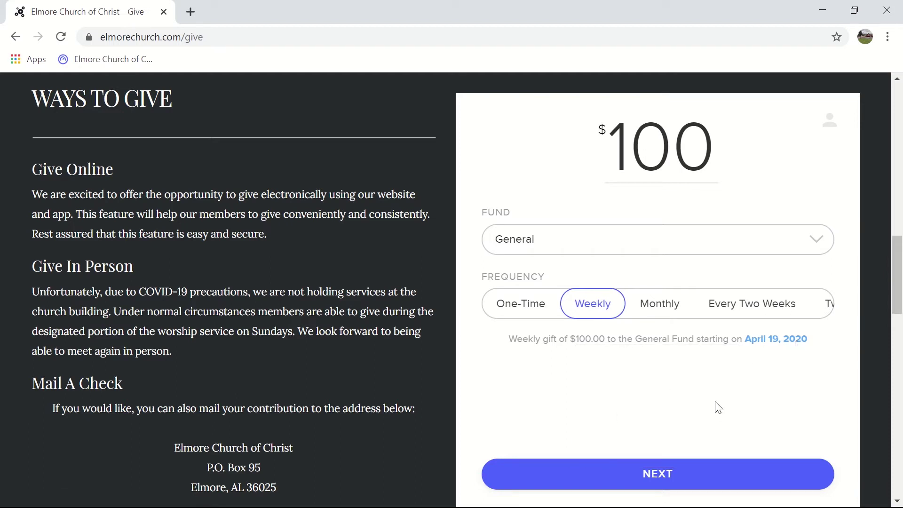
{"action": "left_click", "coordinate": [665, 484]}
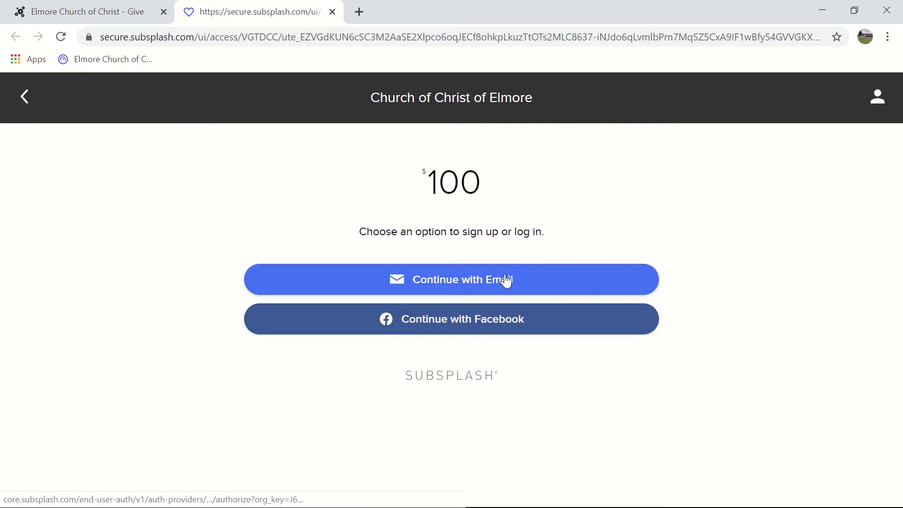
- Log in to the existing Subsplash account with its e-mail address and password, and dismiss the offer to save the password
{"action": "left_click", "coordinate": [517, 284]}
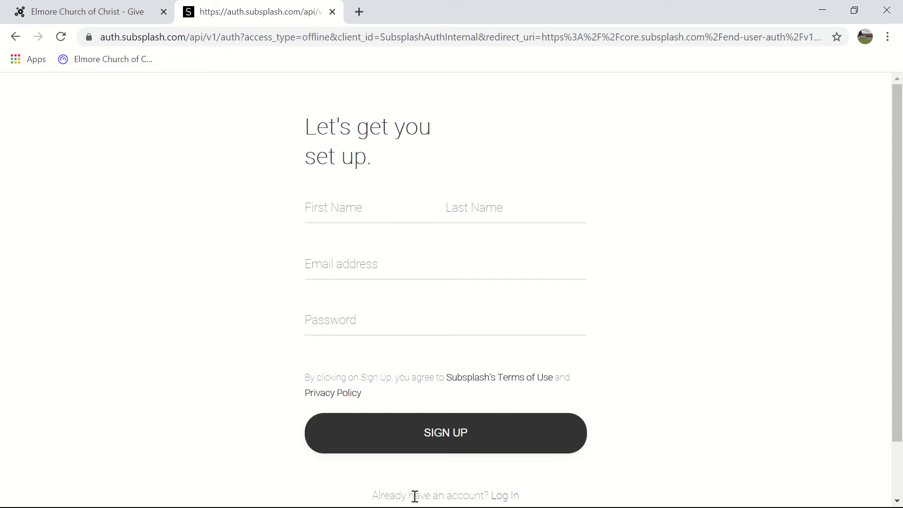
{"action": "left_click", "coordinate": [505, 498]}
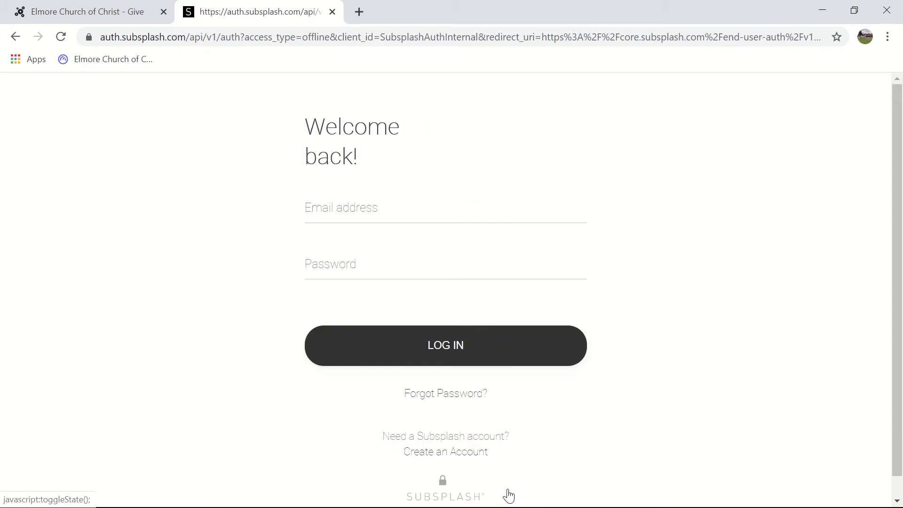
{"action": "left_click", "coordinate": [358, 207]}
{"action": "left_click", "coordinate": [373, 241]}
{"action": "left_click", "coordinate": [357, 265]}
{"action": "type", "text": "••••••••••"}
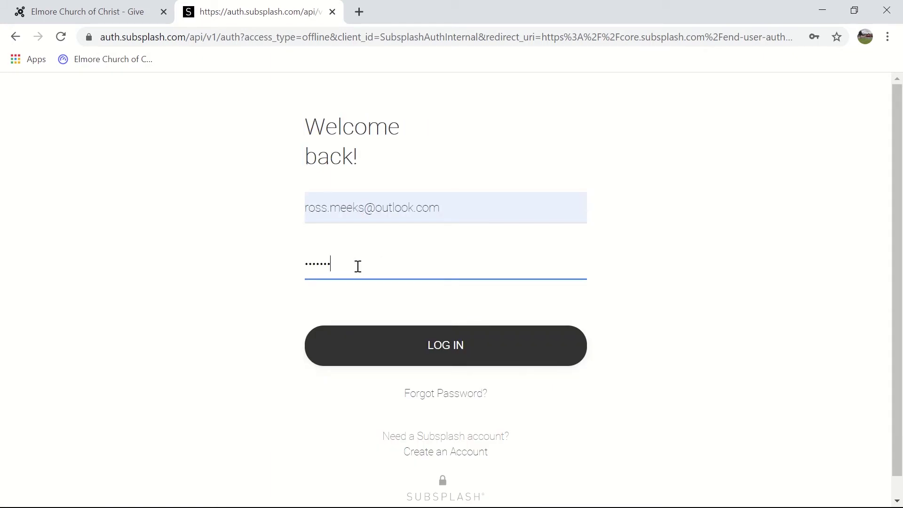
{"action": "left_click", "coordinate": [449, 346]}
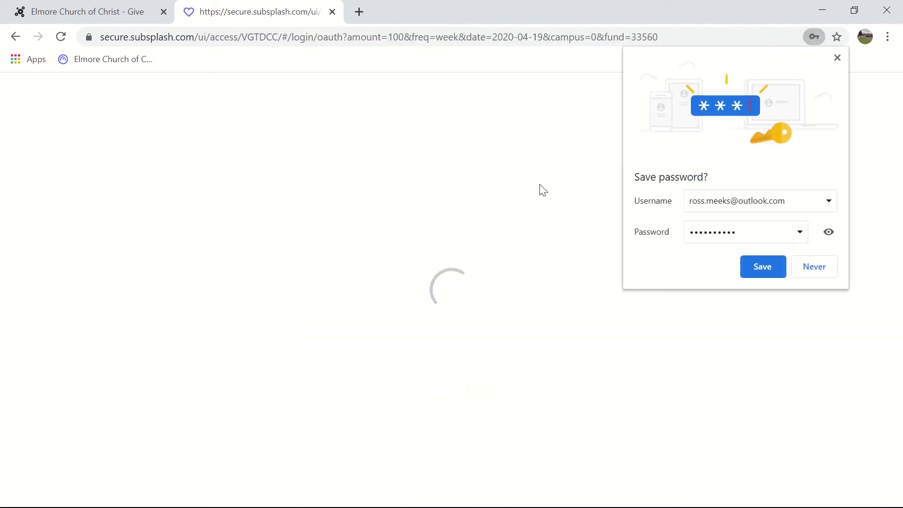
{"action": "left_click", "coordinate": [837, 57]}
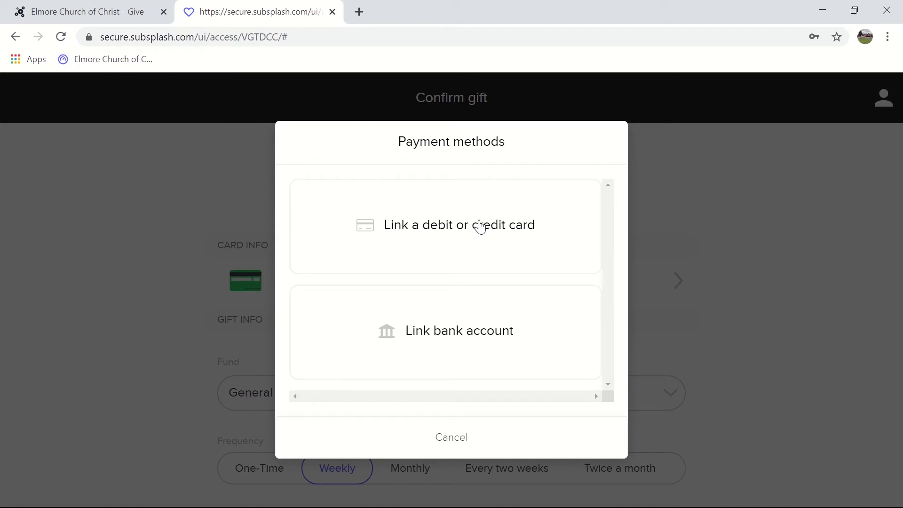
- Choose to link a debit or credit card as the payment method and review the gift confirmation details
{"action": "left_click", "coordinate": [493, 232]}
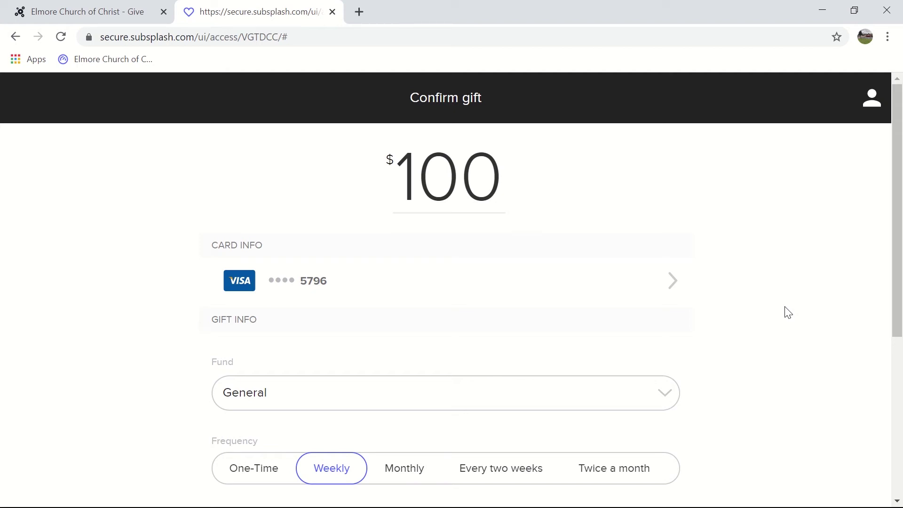
{"action": "scroll", "coordinate": [767, 317], "scroll_direction": "down", "scroll_amount": 2}
{"action": "scroll", "coordinate": [766, 318], "scroll_direction": "up", "scroll_amount": 1}
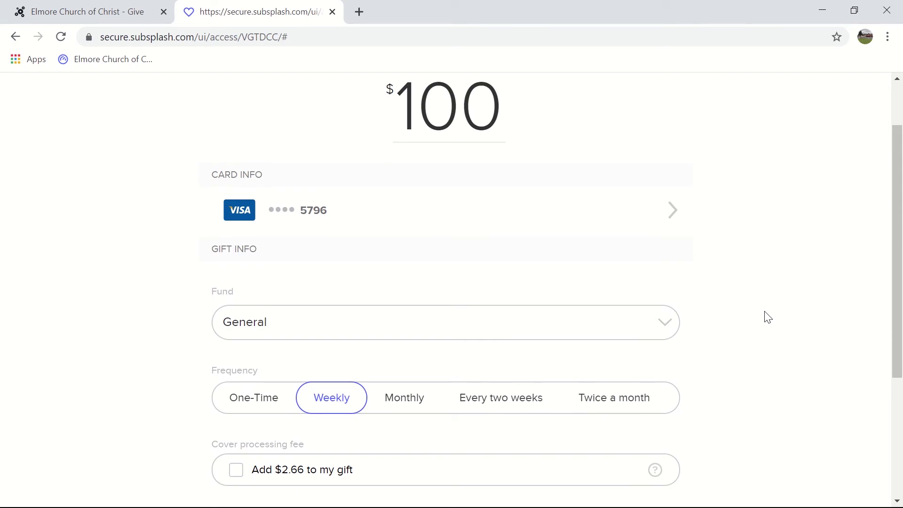
{"action": "scroll", "coordinate": [767, 317], "scroll_direction": "up", "scroll_amount": 2}
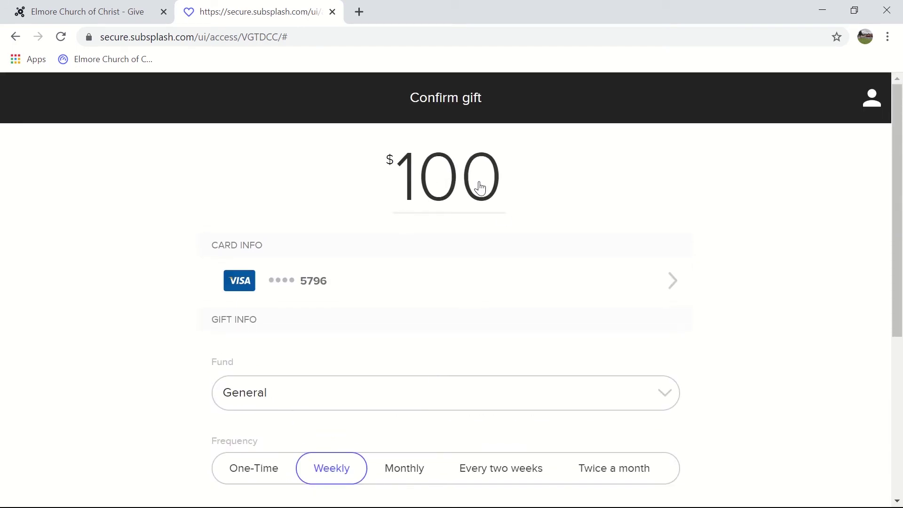
- Check the remaining gift details and add the $2.66 processing fee to the weekly gift
{"action": "scroll", "coordinate": [734, 275], "scroll_direction": "down", "scroll_amount": 1}
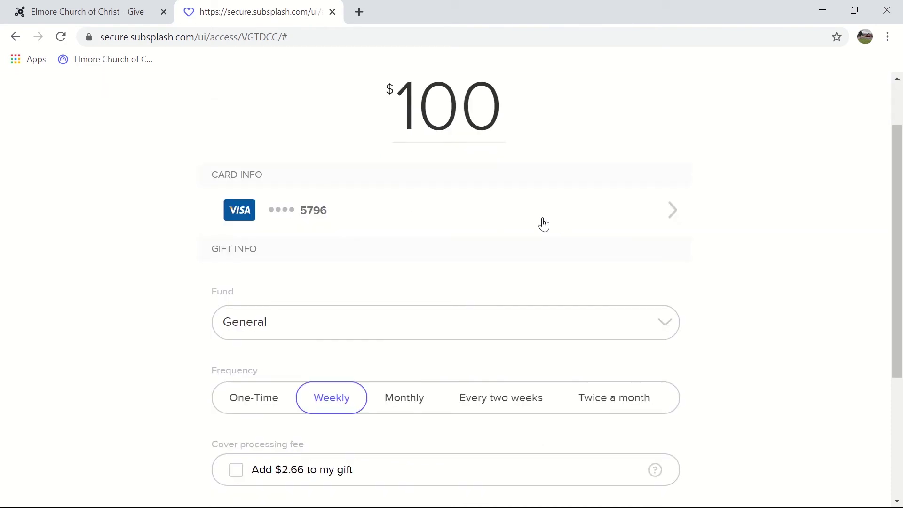
{"action": "scroll", "coordinate": [719, 228], "scroll_direction": "down", "scroll_amount": 1}
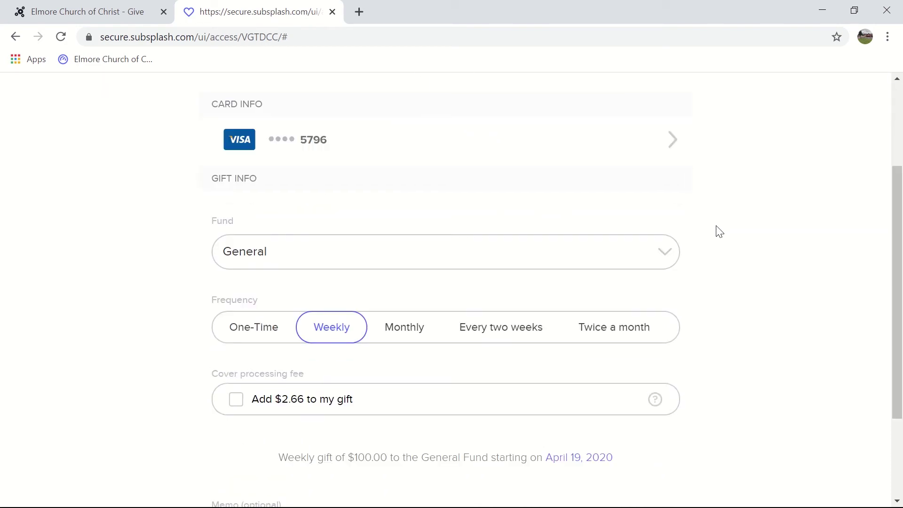
{"action": "scroll", "coordinate": [457, 254], "scroll_direction": "down", "scroll_amount": 1}
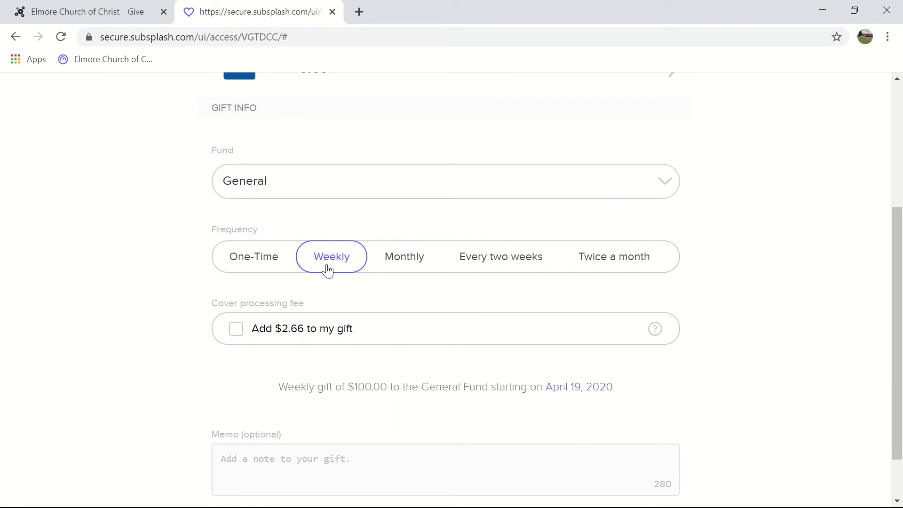
{"action": "scroll", "coordinate": [328, 268], "scroll_direction": "down", "scroll_amount": 1}
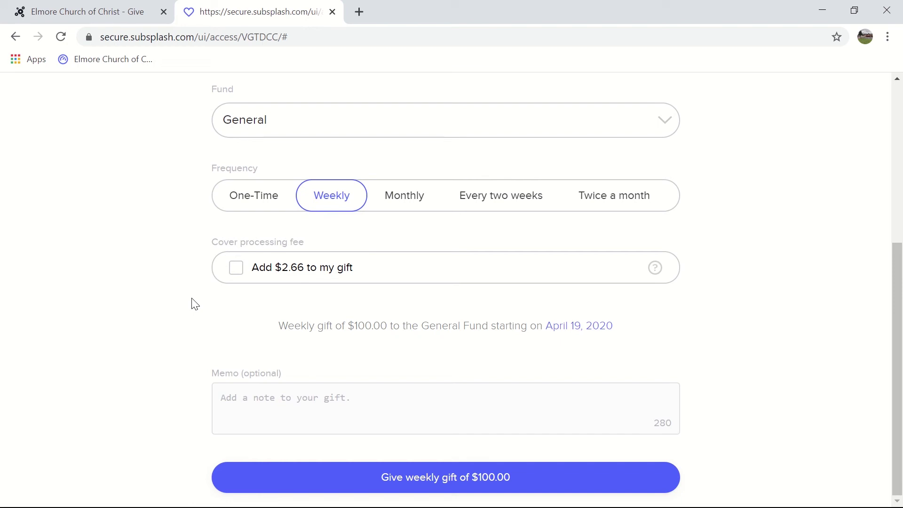
{"action": "left_click", "coordinate": [238, 272]}
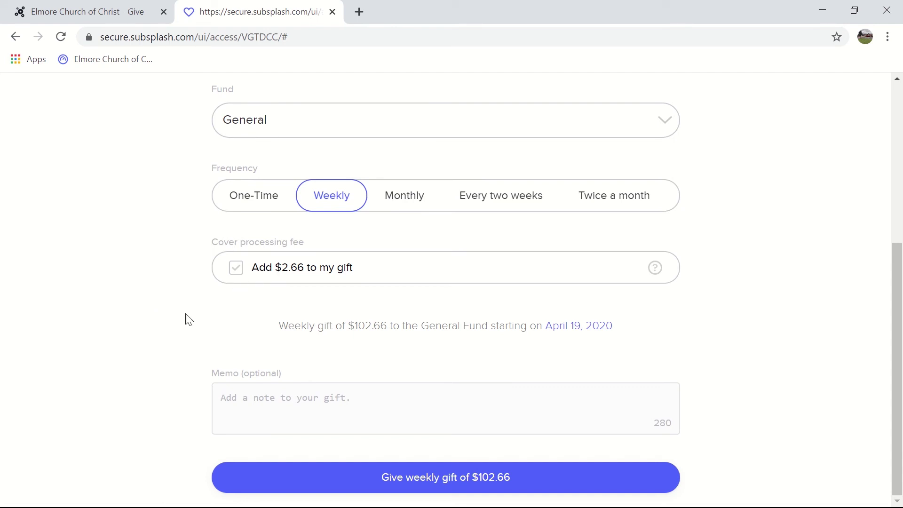
- Examine the optional memo field and recheck the amount, card, fund, frequency, processing fee and start date before submitting the gift
{"action": "left_click", "coordinate": [332, 407]}
{"action": "scroll", "coordinate": [268, 262], "scroll_direction": "up", "scroll_amount": 5}
{"action": "scroll", "coordinate": [341, 212], "scroll_direction": "down", "scroll_amount": 5}
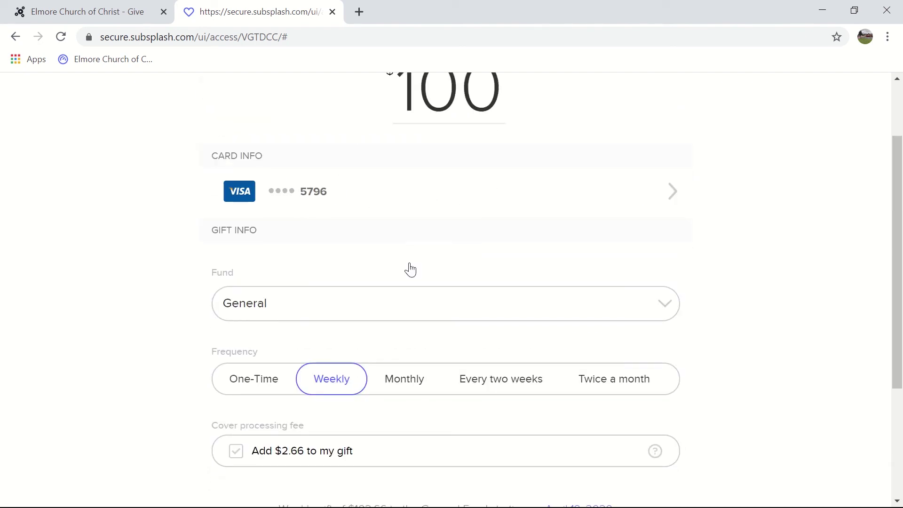
{"action": "left_click", "coordinate": [471, 439]}
{"action": "scroll", "coordinate": [462, 479], "scroll_direction": "up", "scroll_amount": 1}
{"action": "scroll", "coordinate": [462, 479], "scroll_direction": "up", "scroll_amount": 1}
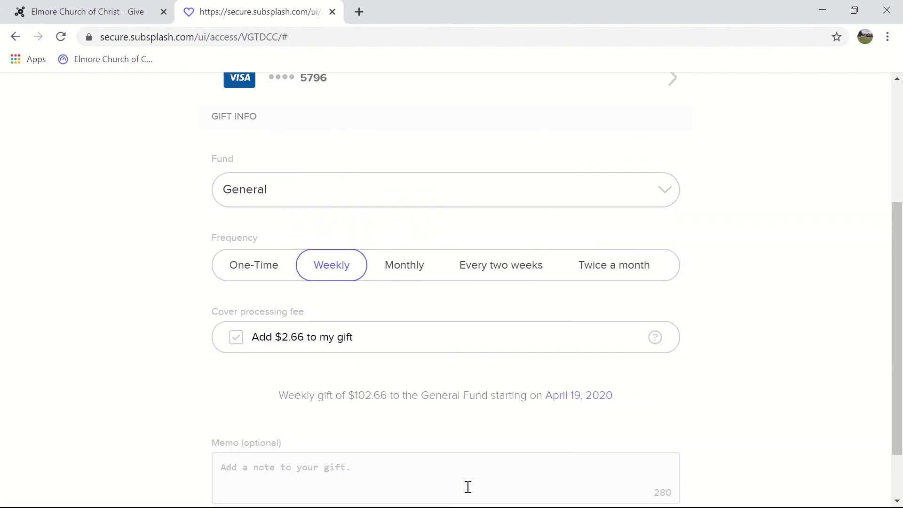
{"action": "scroll", "coordinate": [468, 486], "scroll_direction": "down", "scroll_amount": 2}
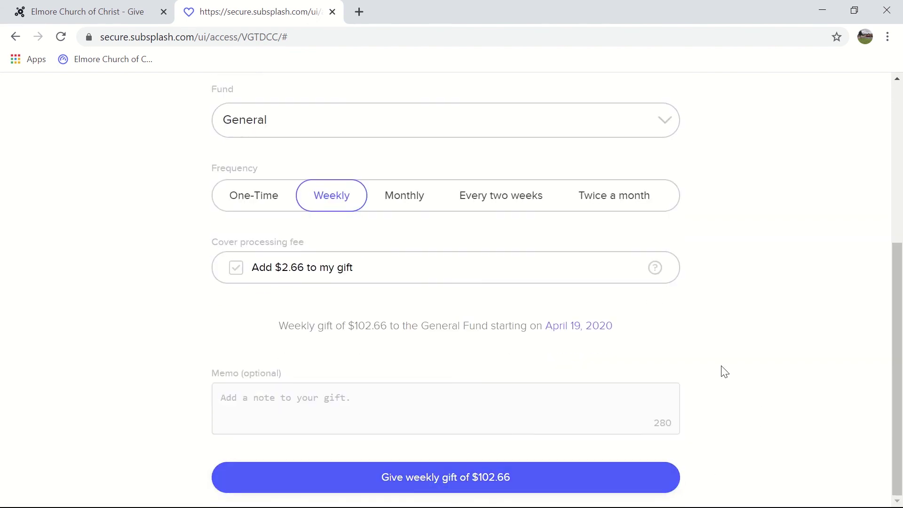
{"action": "scroll", "coordinate": [721, 362], "scroll_direction": "up", "scroll_amount": 4}
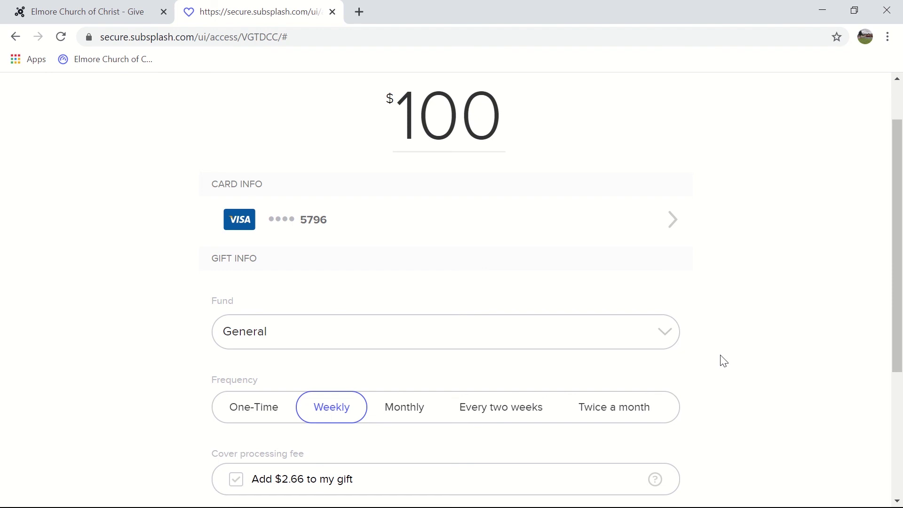
{"action": "scroll", "coordinate": [758, 329], "scroll_direction": "down", "scroll_amount": 4}
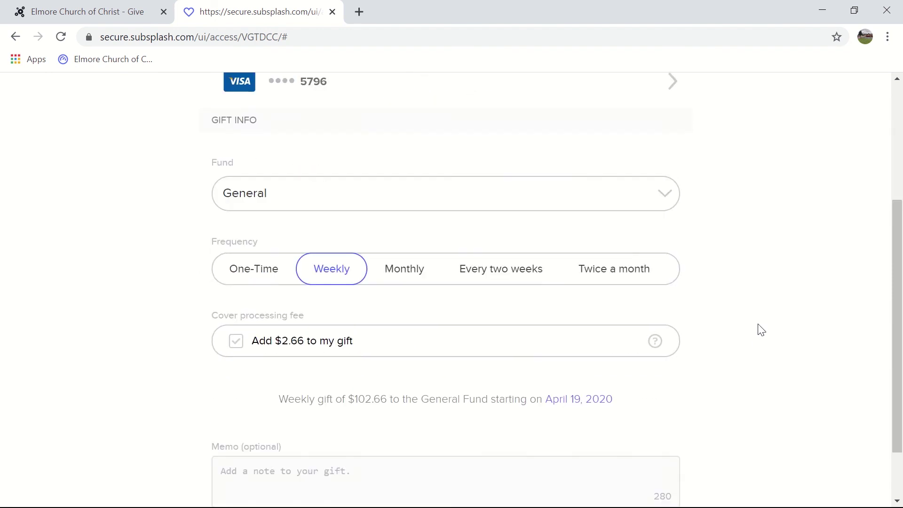
{"action": "scroll", "coordinate": [759, 330], "scroll_direction": "up", "scroll_amount": 2}
{"action": "scroll", "coordinate": [761, 330], "scroll_direction": "up", "scroll_amount": 1}
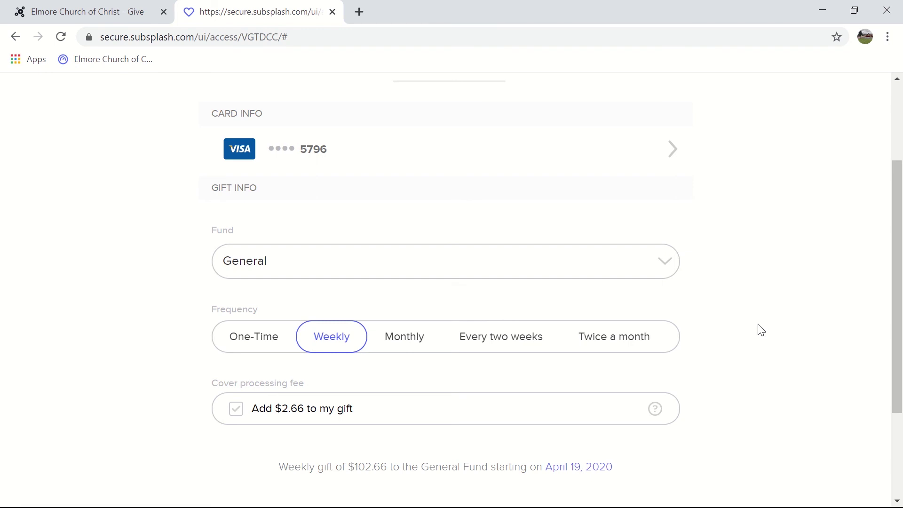
{"action": "scroll", "coordinate": [746, 336], "scroll_direction": "up", "scroll_amount": 3}
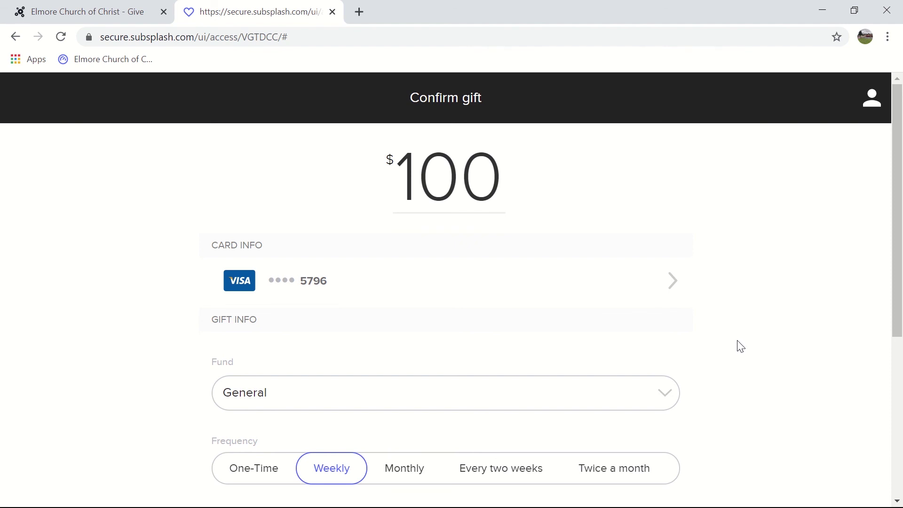
{"action": "scroll", "coordinate": [742, 348], "scroll_direction": "down", "scroll_amount": 5}
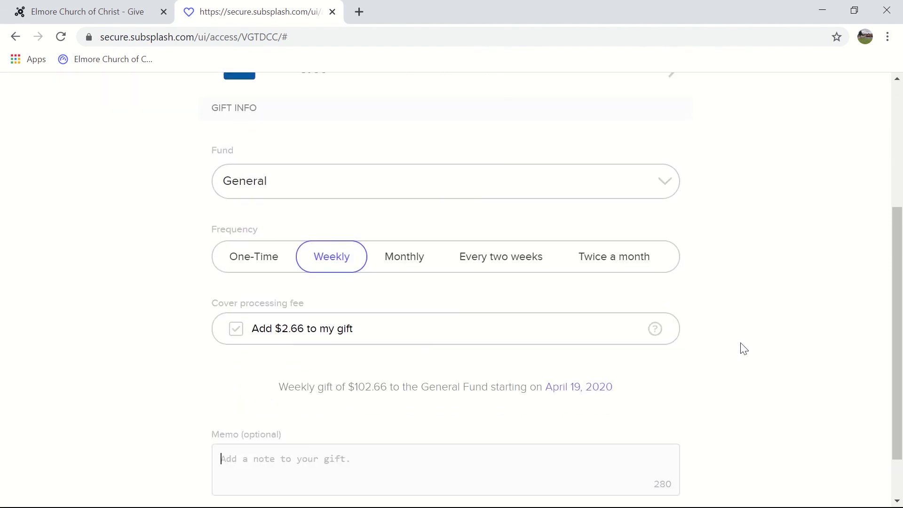
{"action": "scroll", "coordinate": [742, 348], "scroll_direction": "down", "scroll_amount": 1}
{"action": "scroll", "coordinate": [743, 347], "scroll_direction": "up", "scroll_amount": 4}
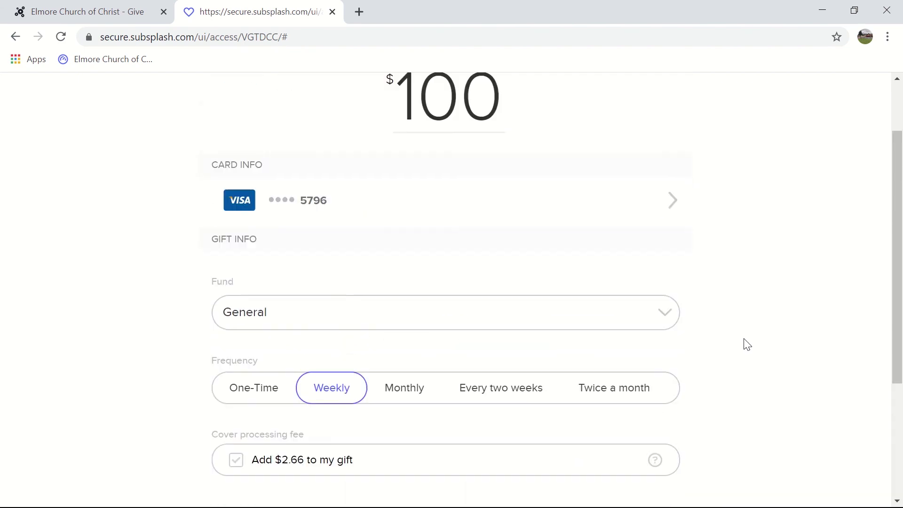
{"action": "scroll", "coordinate": [741, 335], "scroll_direction": "down", "scroll_amount": 3}
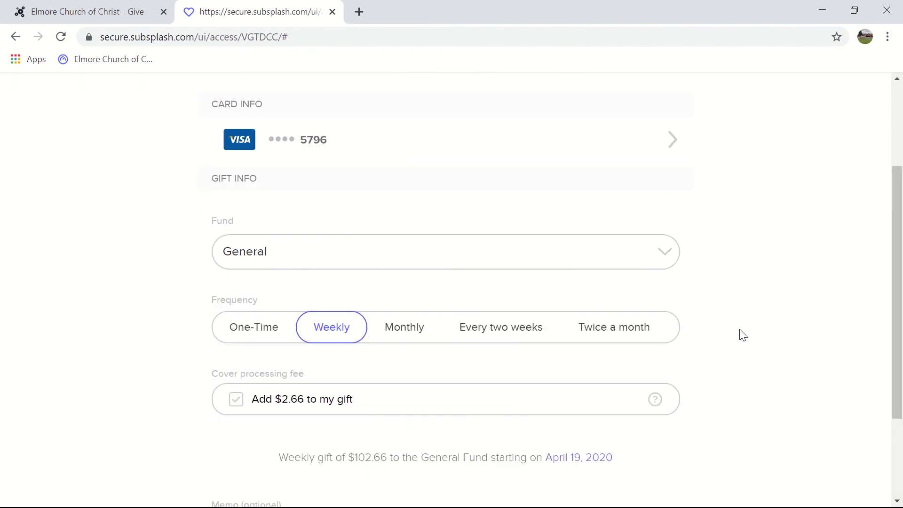
{"action": "scroll", "coordinate": [742, 335], "scroll_direction": "down", "scroll_amount": 3}
{"action": "scroll", "coordinate": [742, 334], "scroll_direction": "up", "scroll_amount": 6}
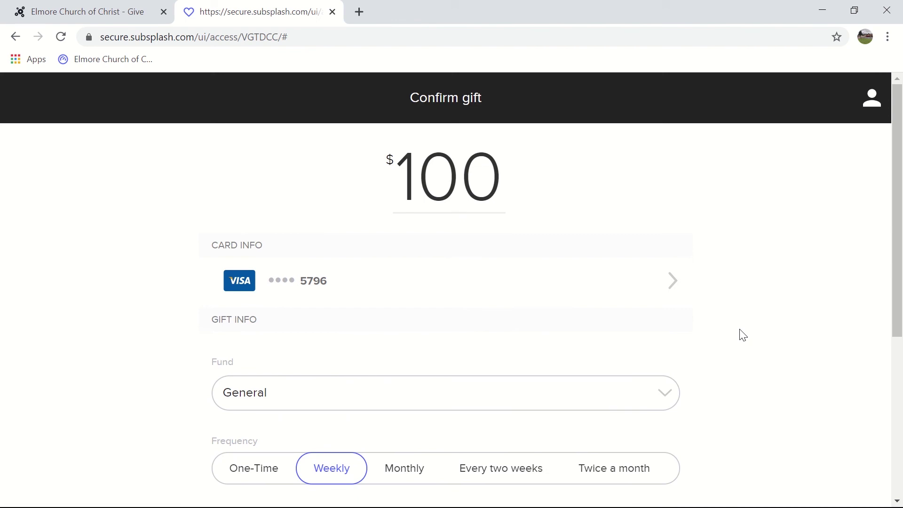
{"action": "scroll", "coordinate": [742, 335], "scroll_direction": "down", "scroll_amount": 6}
{"action": "scroll", "coordinate": [742, 335], "scroll_direction": "up", "scroll_amount": 6}
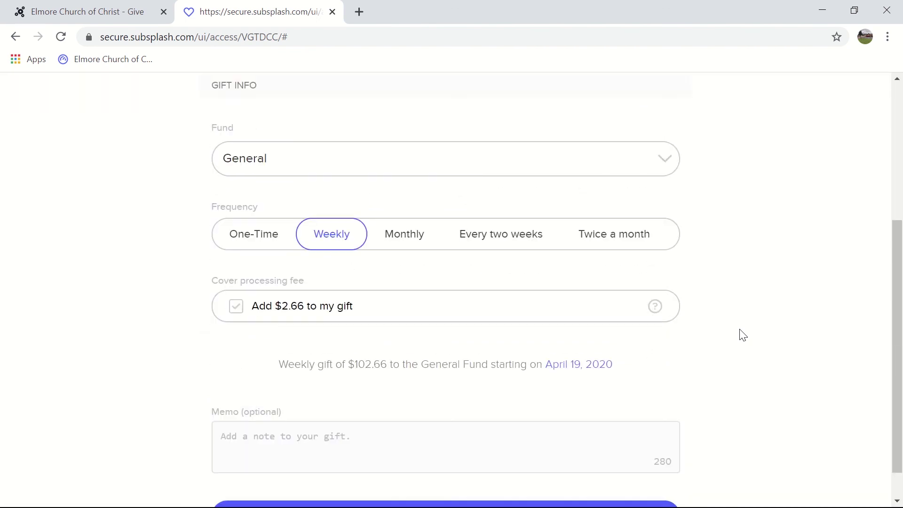